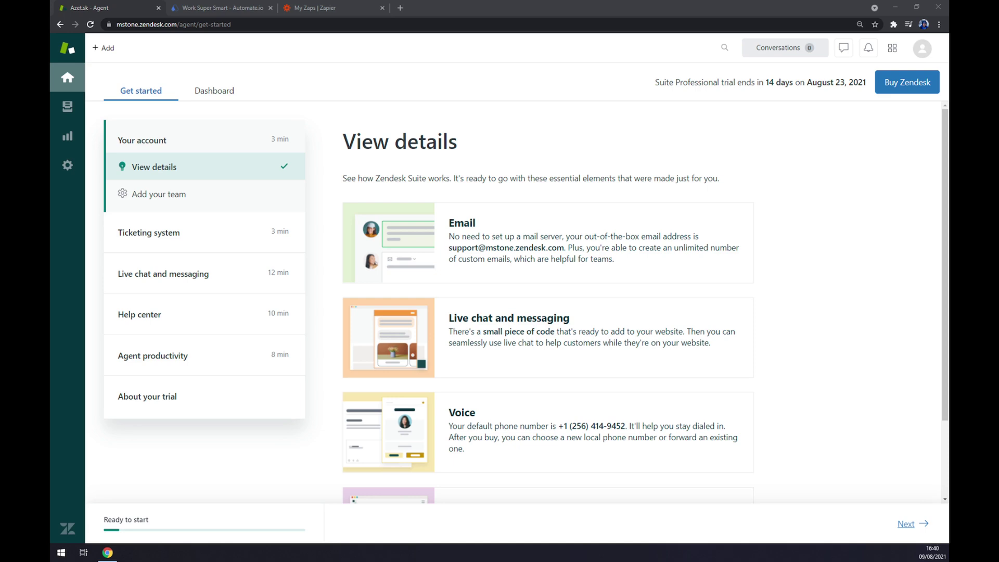
Bring the Chrome window with the Zendesk and Automate.io tabs into focus.
left_click(349, 101)
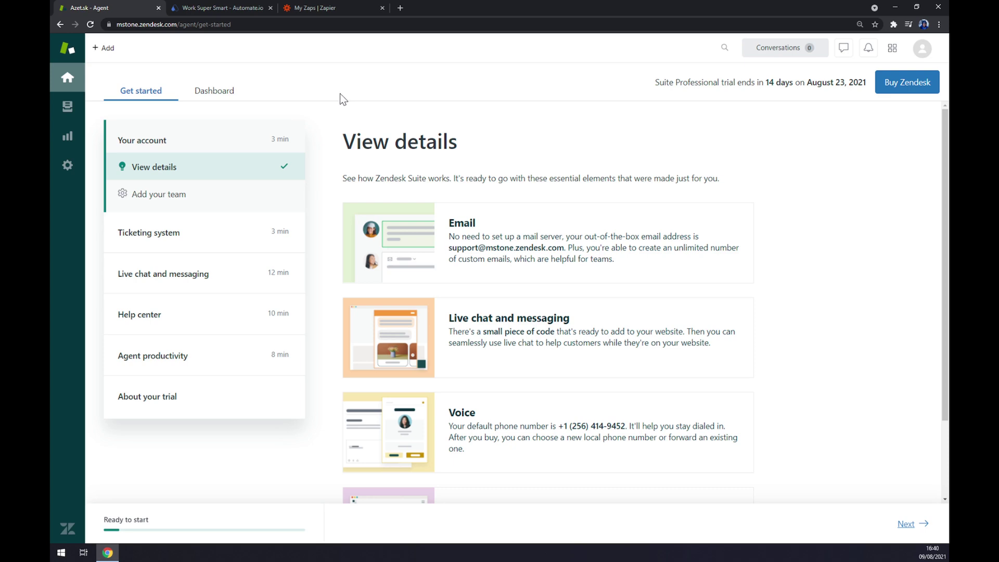
Switch to the Automate.io homepage tab next to the Zendesk agent tab.
left_click(234, 10)
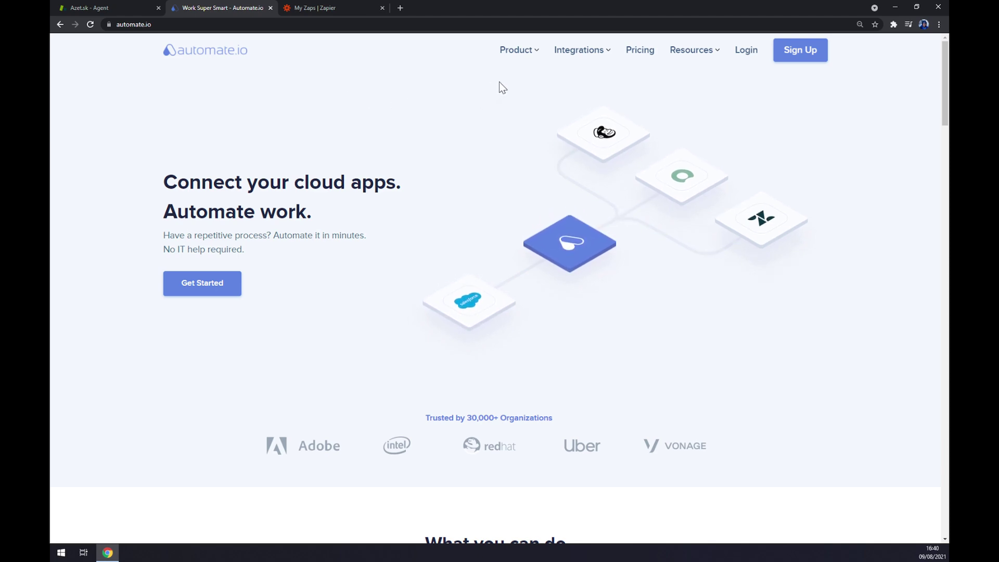
mouse_move(579, 50)
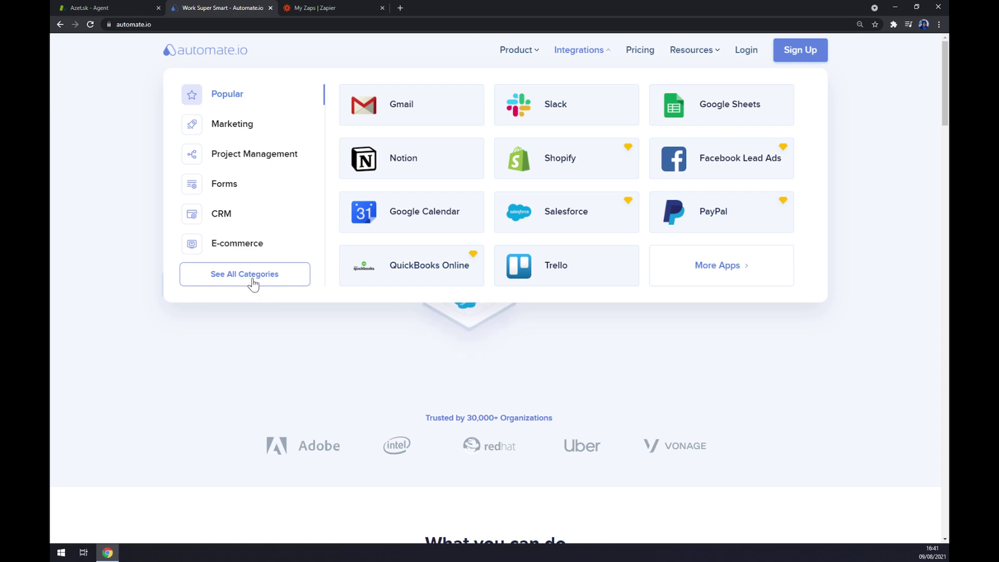
Go from the full App Integrations list to the Zendesk integrations page.
left_click(252, 281)
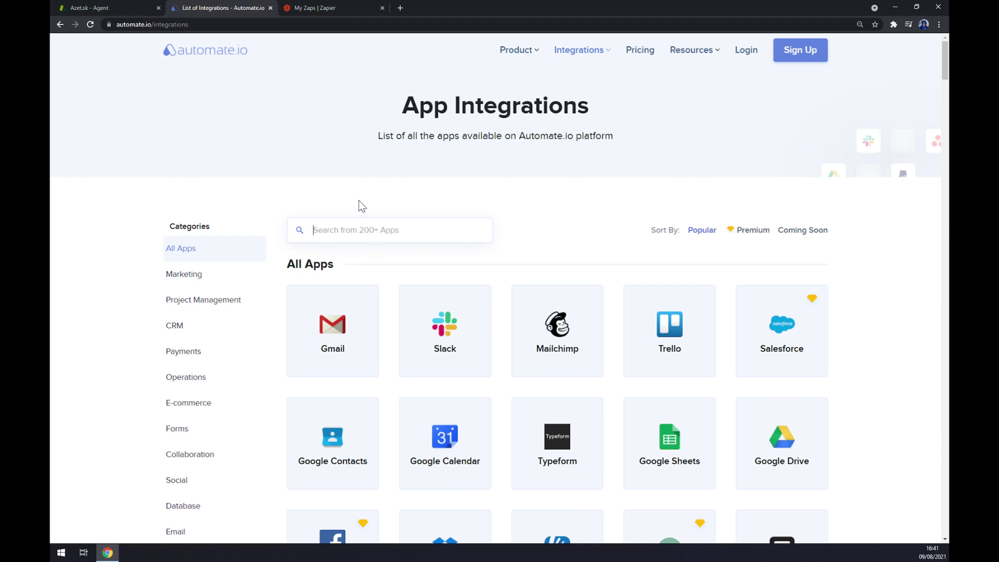
type("zendes")
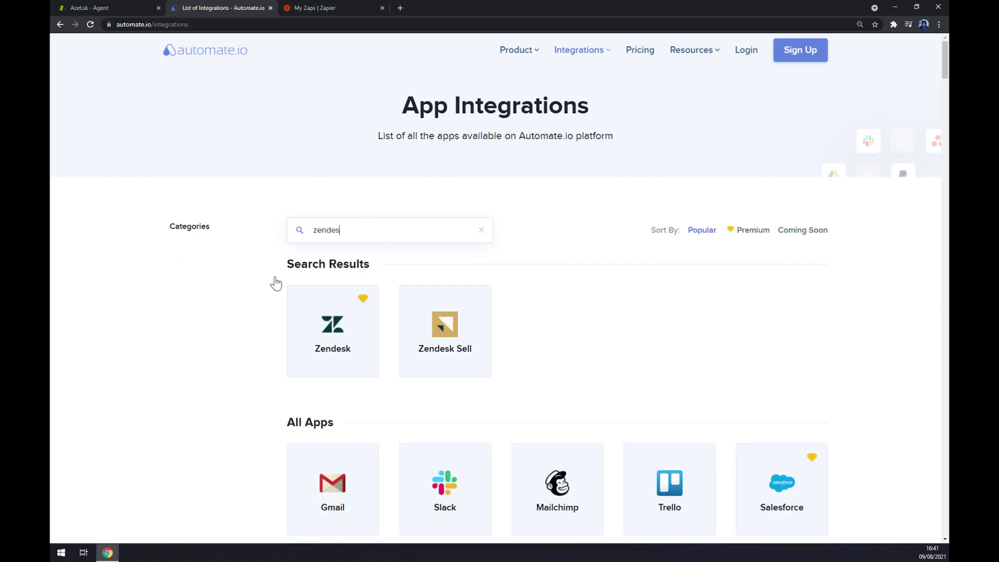
left_click(332, 344)
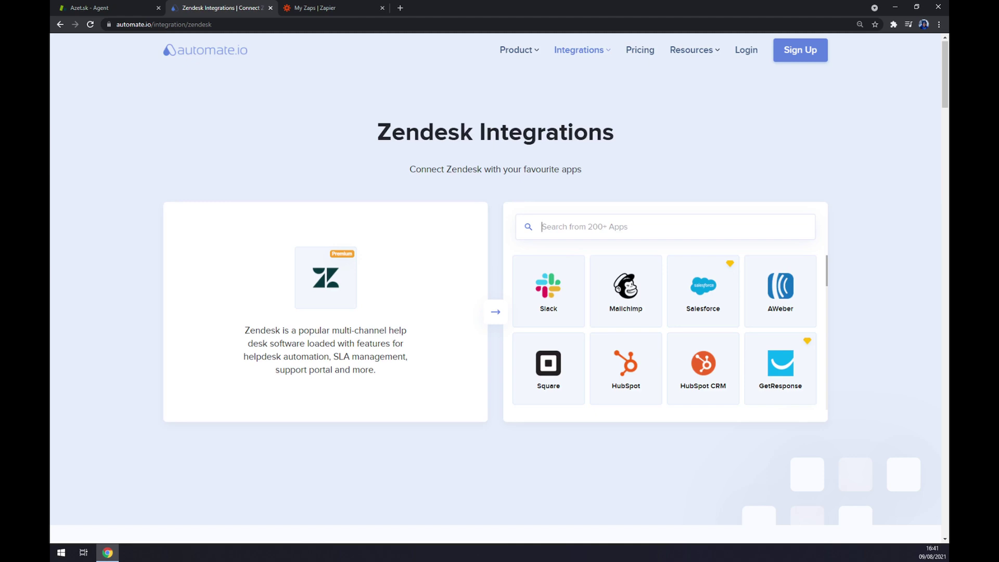
type("teams")
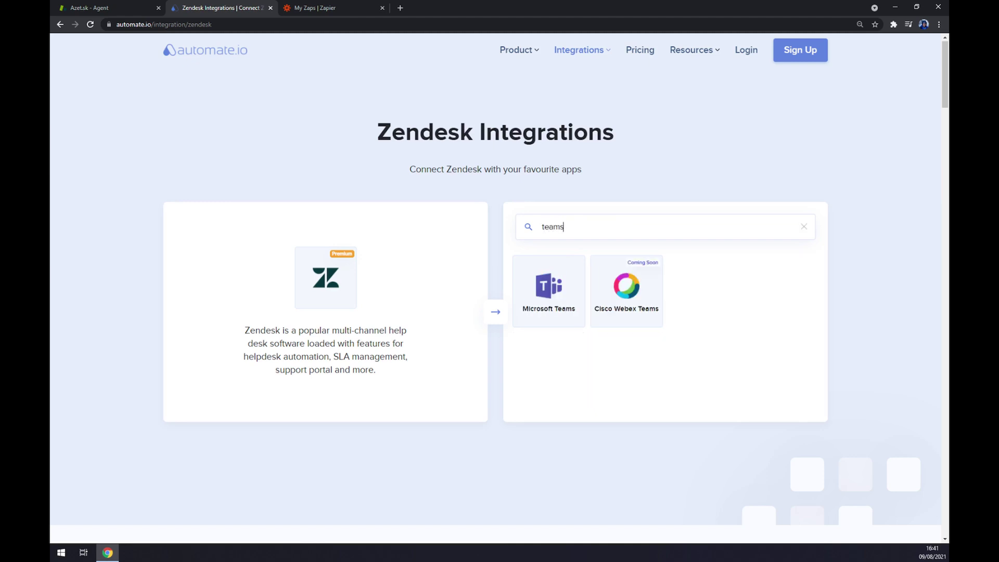
Open the Microsoft Teams card to reach the Teams–Zendesk integration page.
left_click(556, 290)
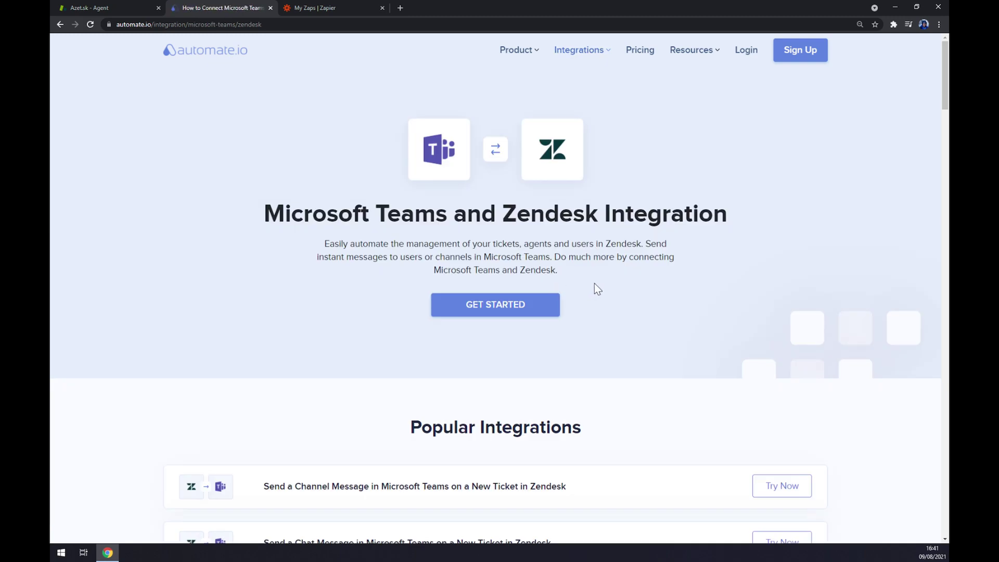
scroll(609, 266, "down", 3)
scroll(608, 260, "down", 2)
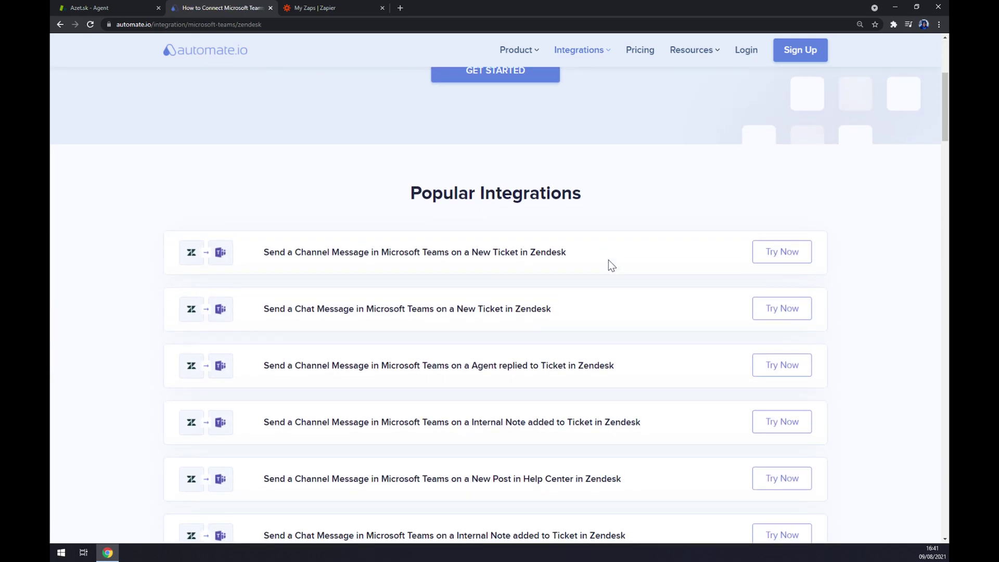
scroll(610, 265, "down", 1)
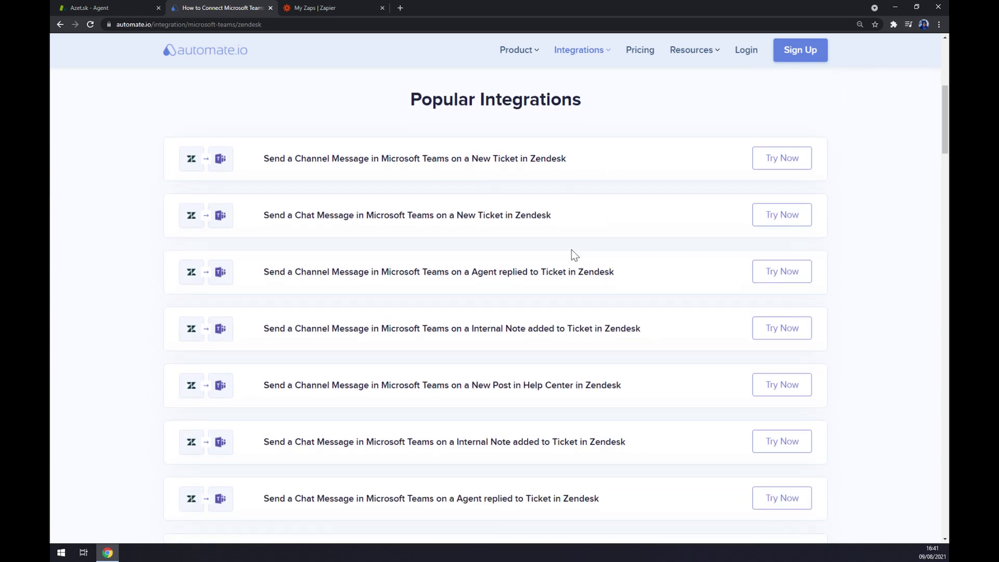
scroll(576, 244, "up", 1)
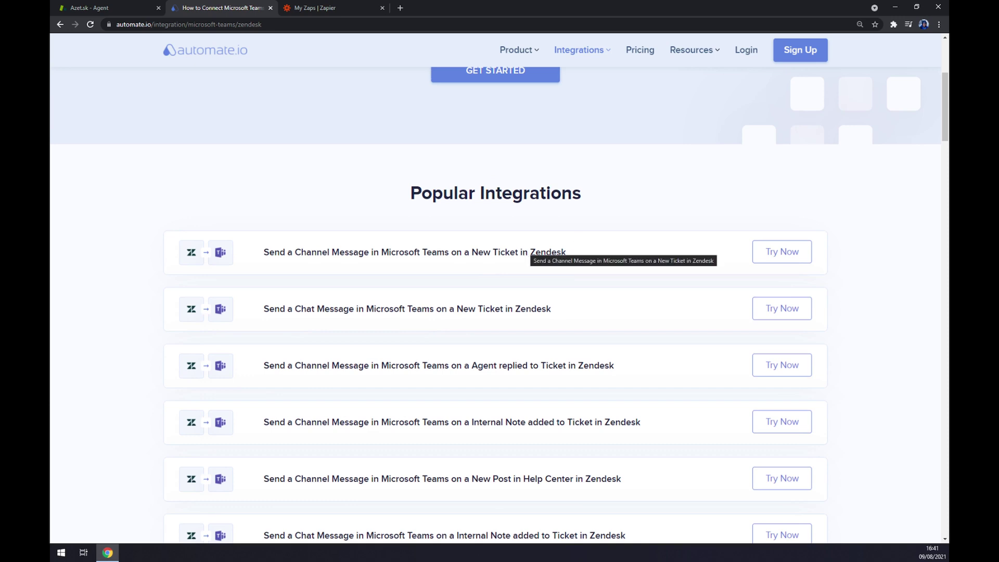
scroll(526, 244, "down", 3)
scroll(512, 234, "down", 2)
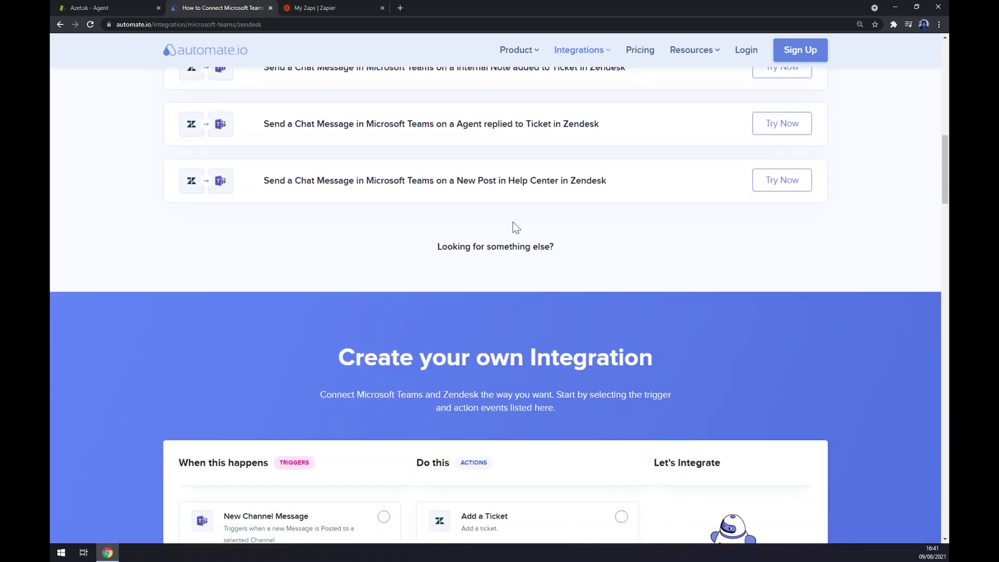
scroll(511, 226, "down", 1)
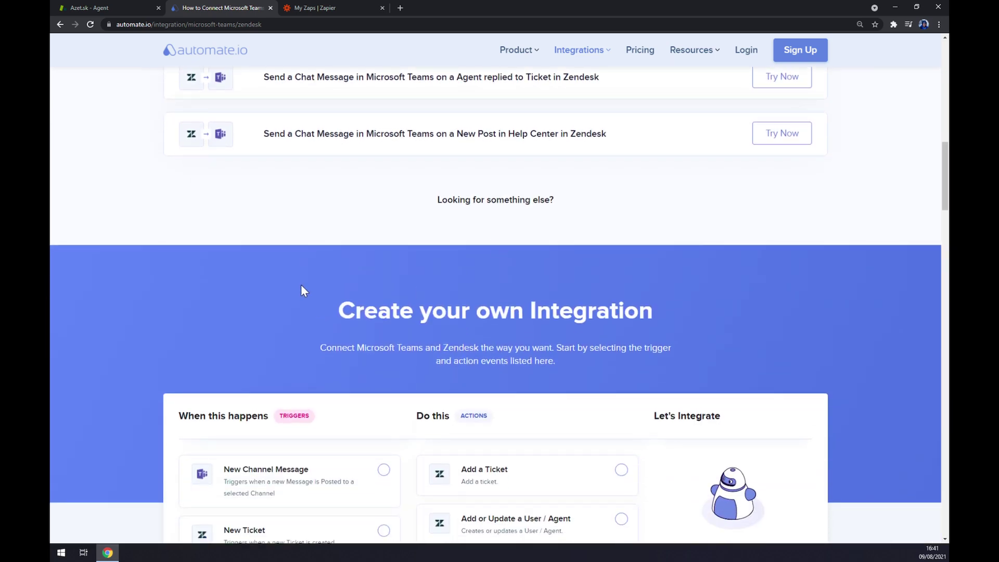
scroll(301, 287, "down", 1)
scroll(313, 266, "down", 2)
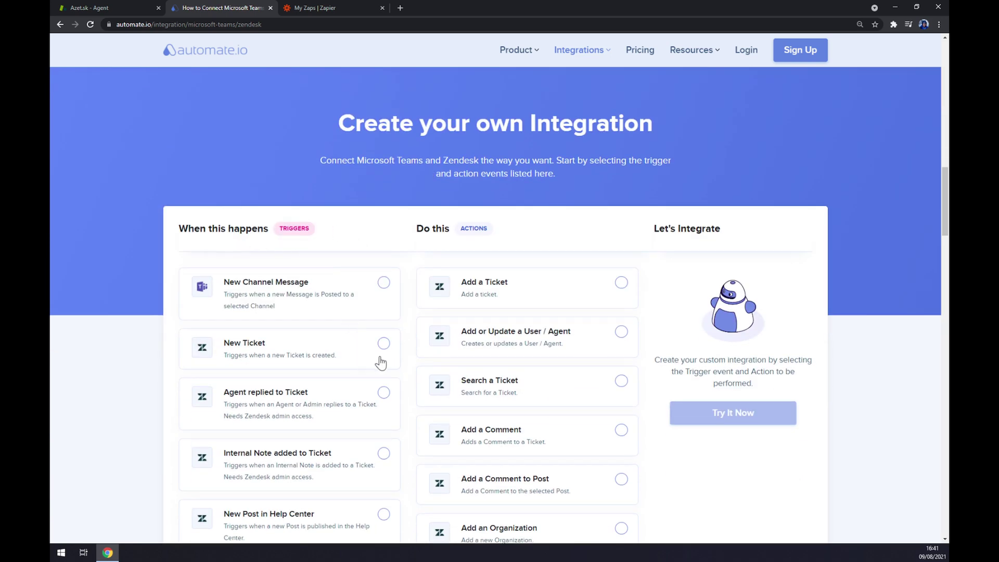
scroll(381, 361, "down", 5)
scroll(378, 363, "down", 4)
scroll(377, 366, "up", 4)
scroll(376, 366, "up", 3)
scroll(375, 364, "up", 1)
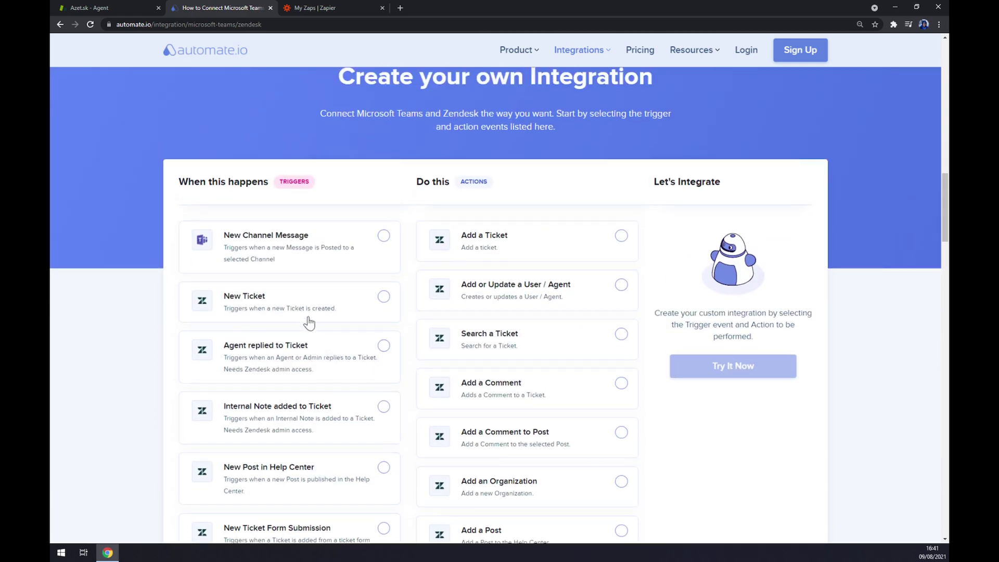
Pair the New Ticket trigger with the Send a Chat Message action and try the integration.
left_click(320, 306)
scroll(524, 273, "down", 1)
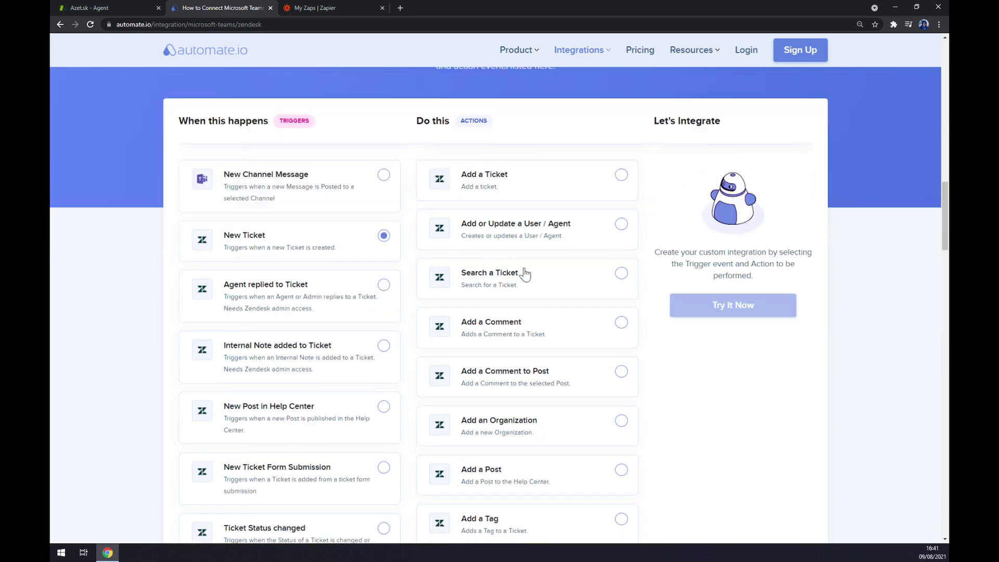
scroll(525, 273, "down", 3)
scroll(529, 274, "down", 2)
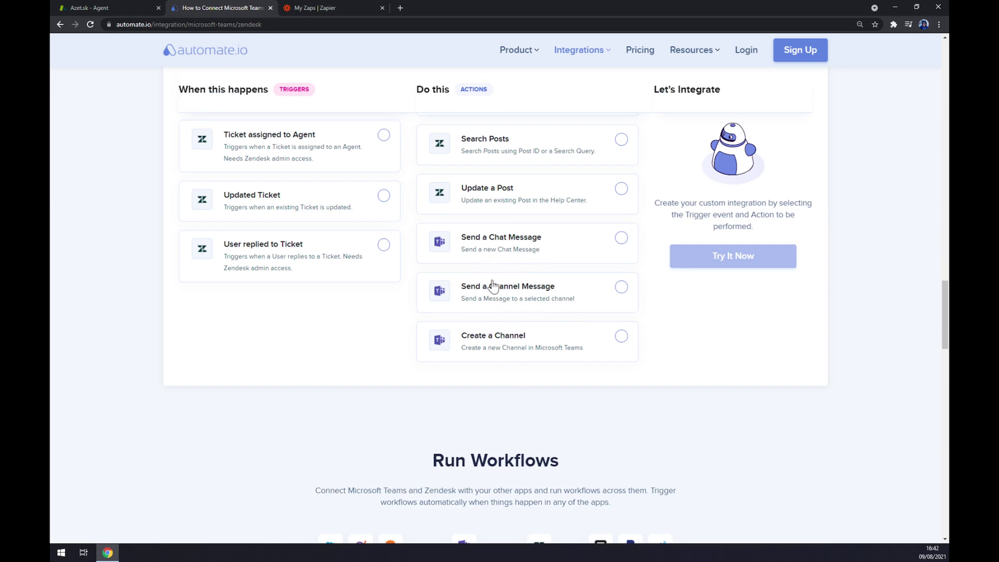
left_click(620, 240)
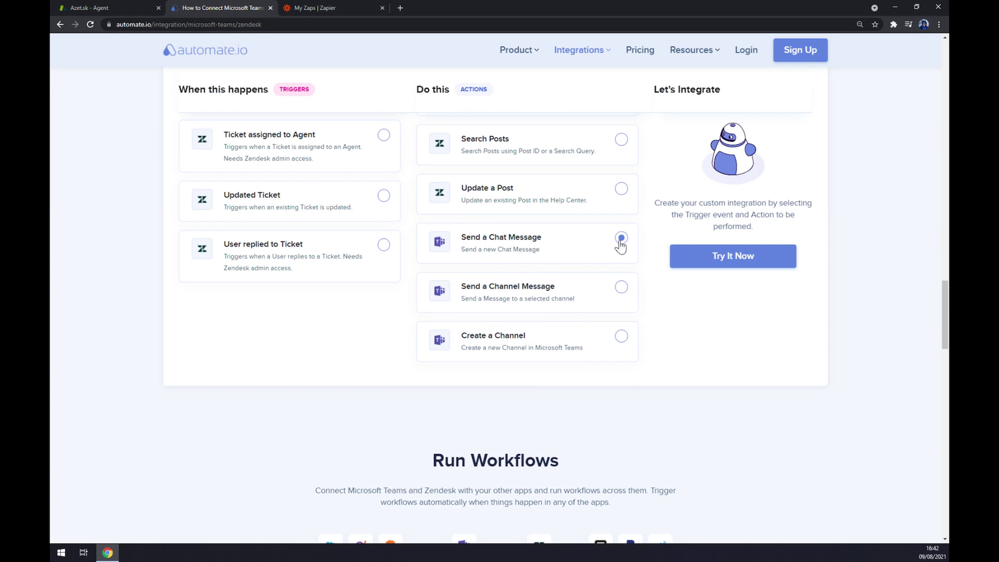
left_click(711, 264)
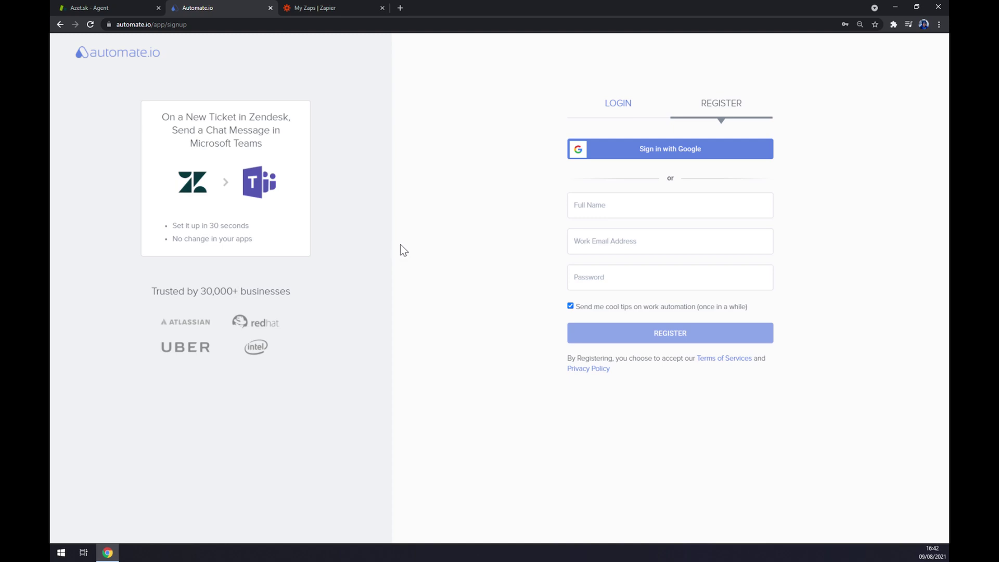
Switch to the My Zaps dashboard and create a new zap.
left_click(332, 9)
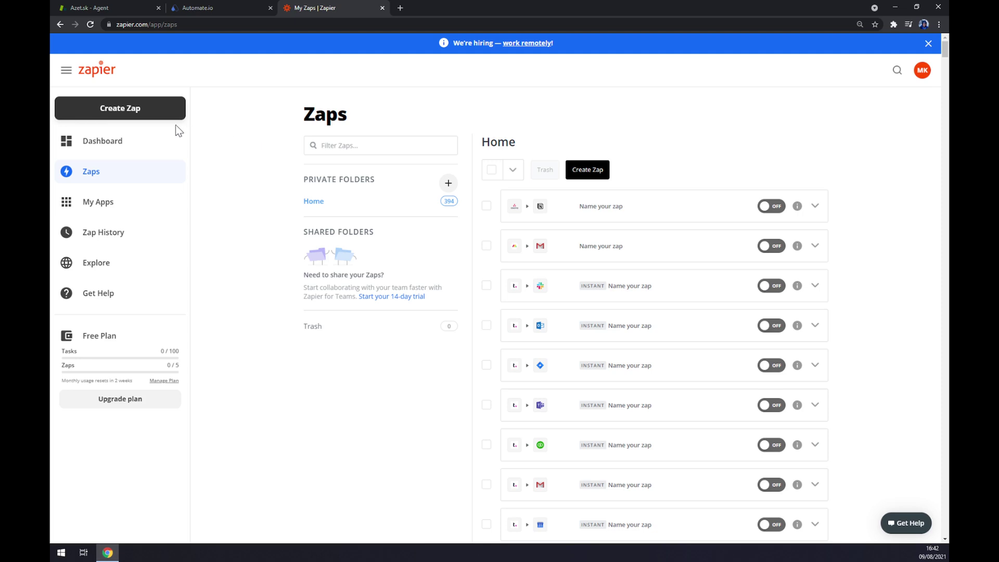
left_click(161, 116)
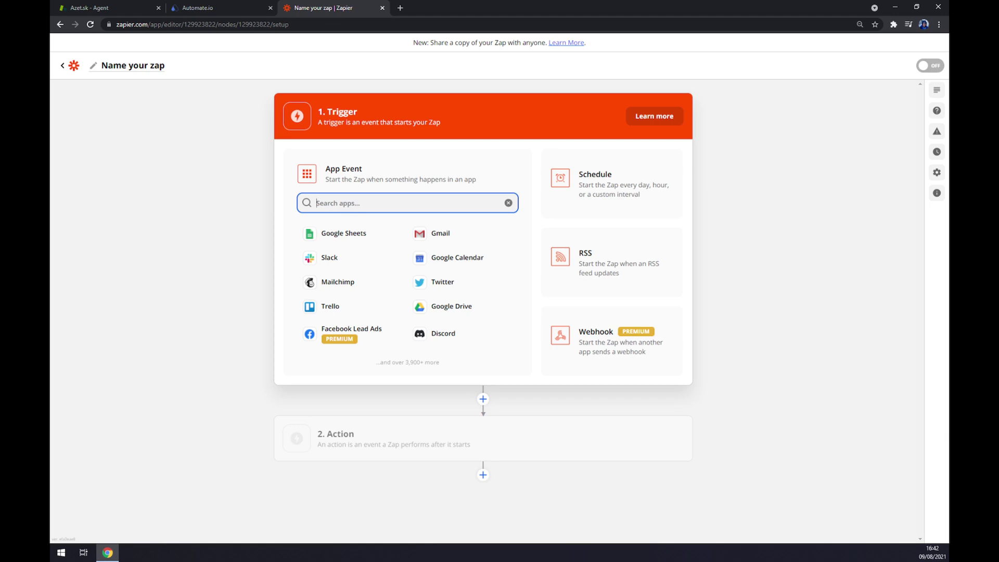
type("zen")
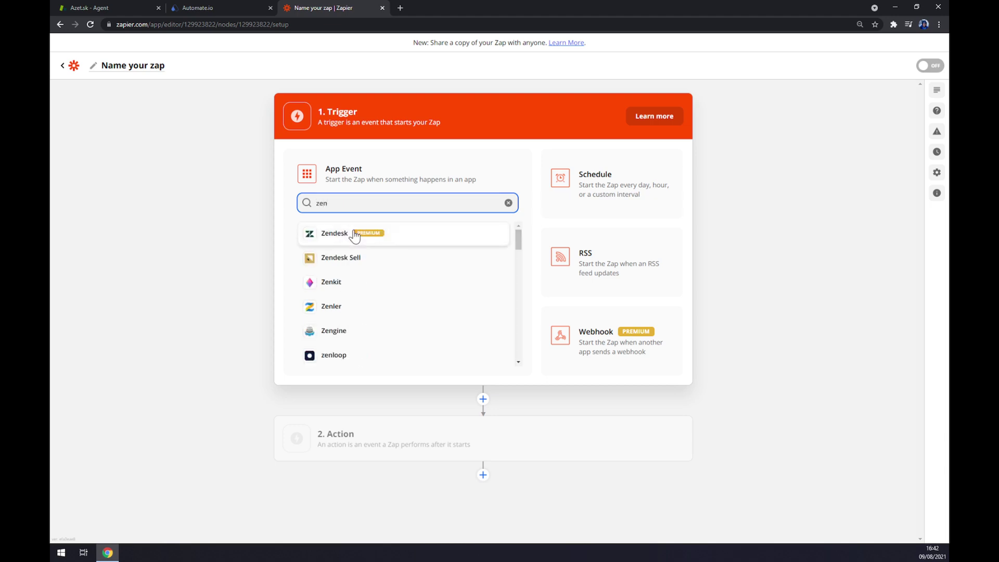
Make Zendesk the trigger app with New Organization as the trigger event.
left_click(355, 234)
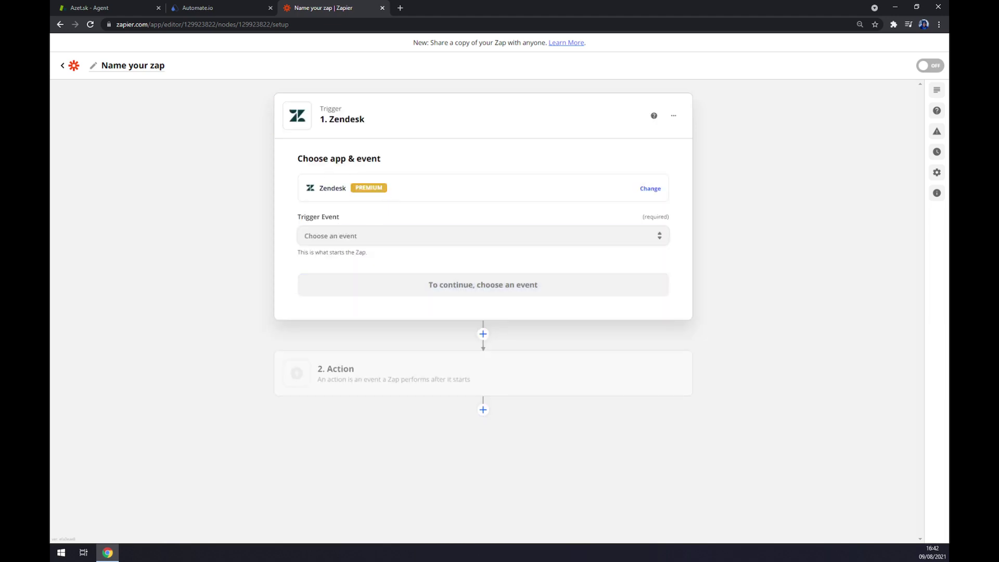
left_click(482, 236)
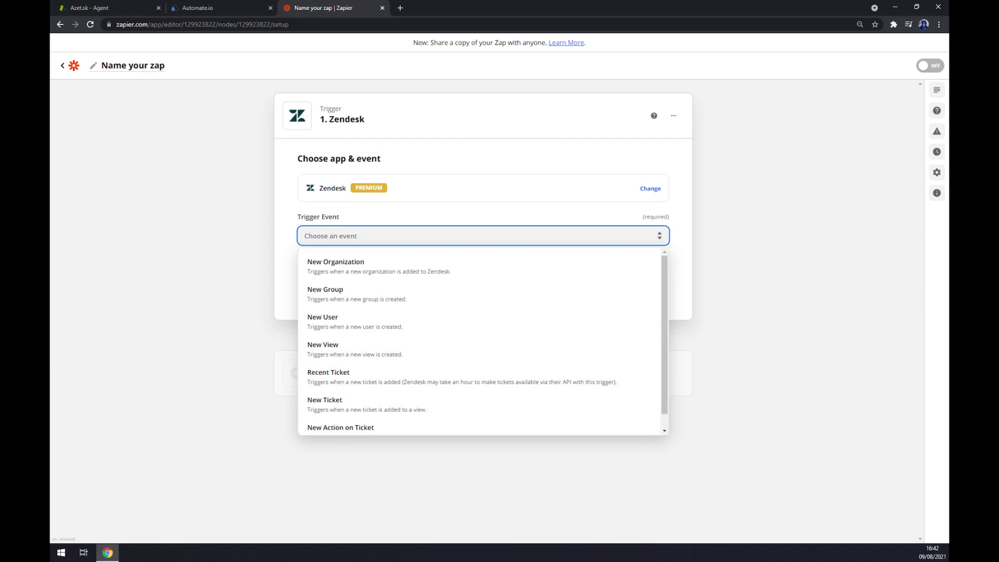
scroll(357, 305, "down", 1)
scroll(346, 292, "up", 1)
left_click(342, 265)
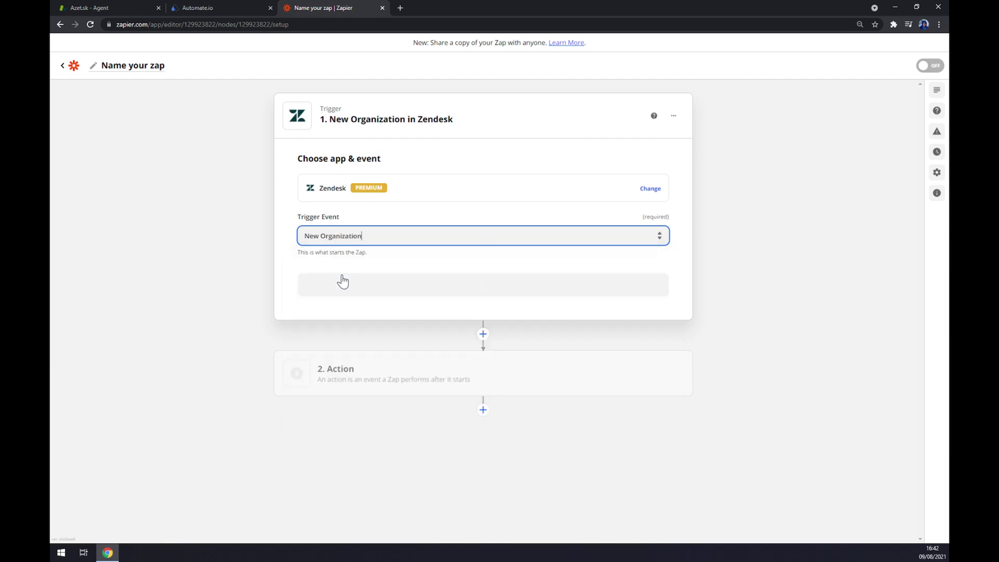
left_click(356, 285)
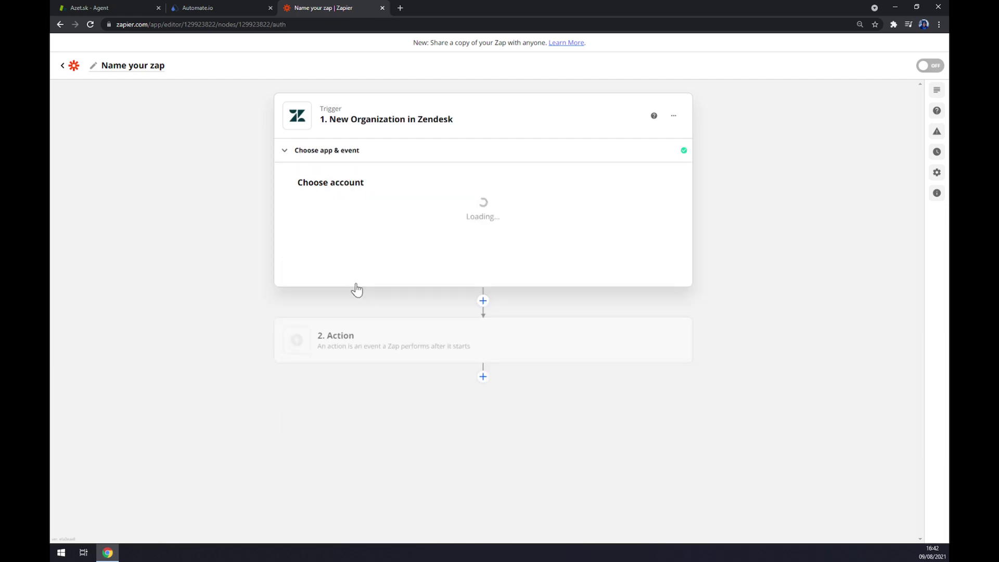
Use the connected Zendesk account for the trigger and move on to the Action step.
left_click(348, 222)
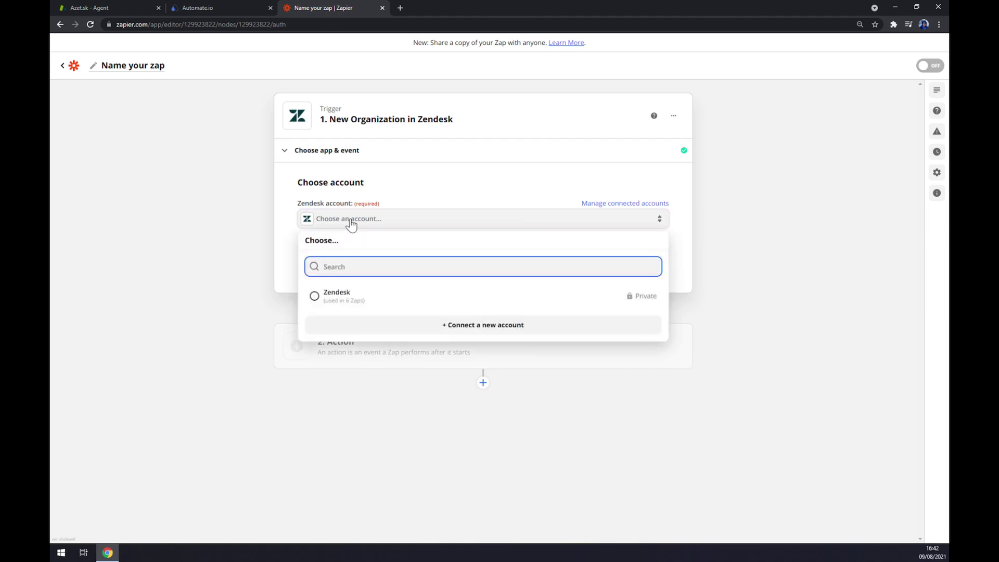
left_click(364, 300)
left_click(394, 266)
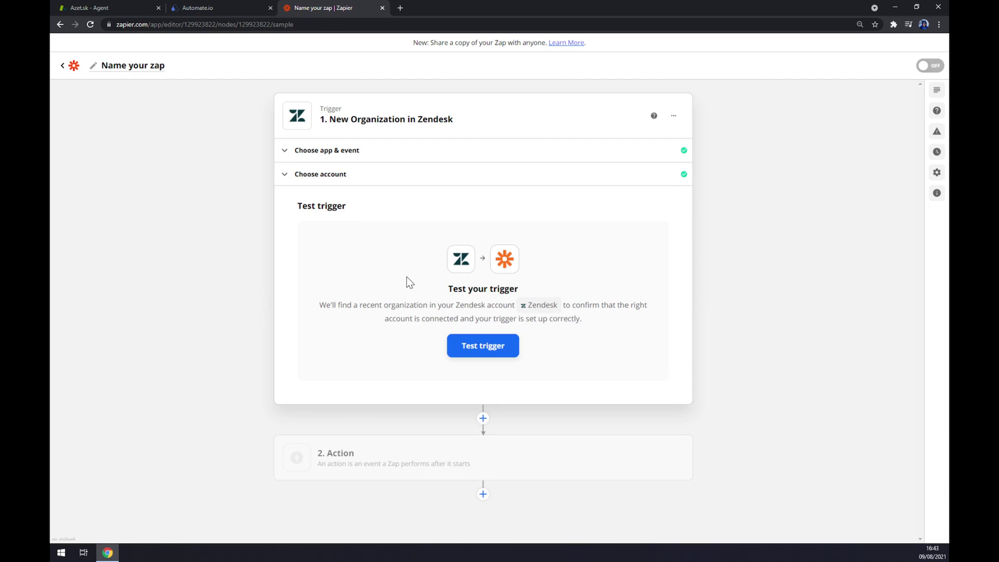
left_click(368, 455)
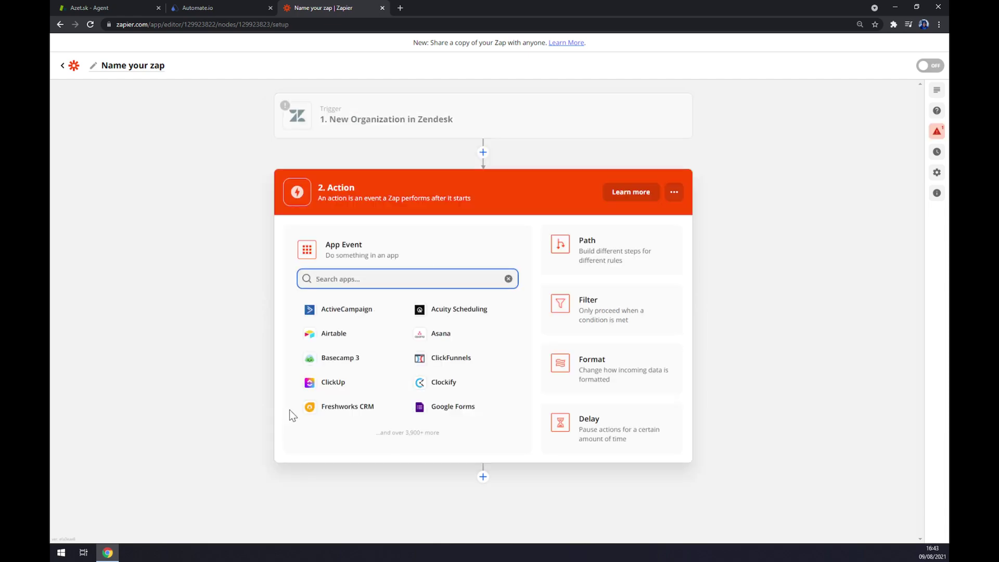
type("team")
Choose Microsoft Teams with the Create Channel event and continue to its account sign-in.
left_click(369, 321)
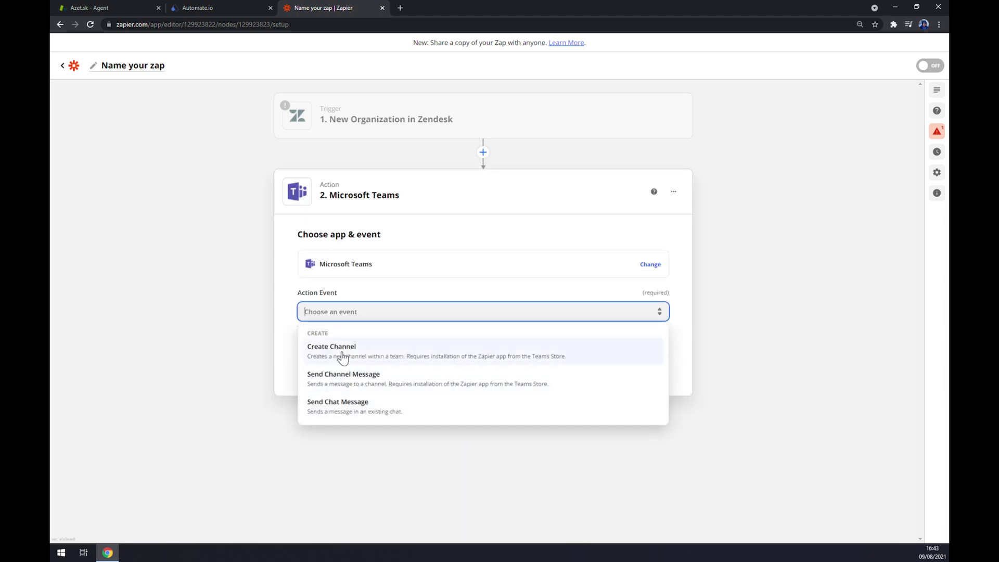
left_click(346, 363)
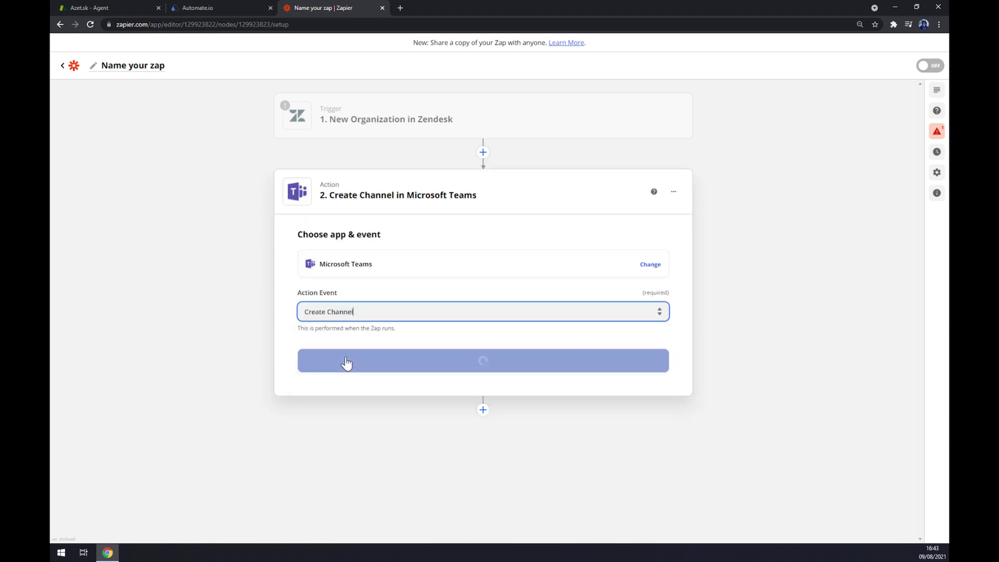
left_click(346, 368)
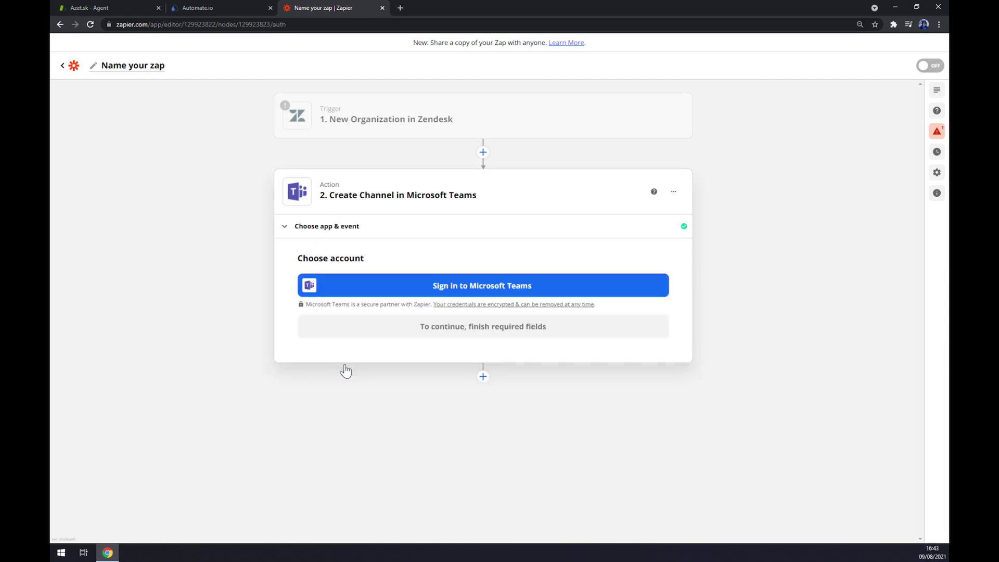